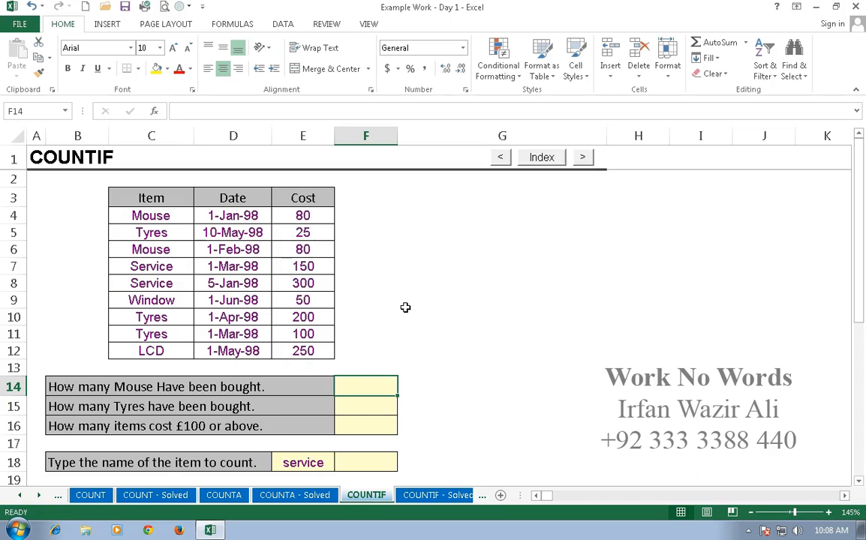
# Count the Mouse purchases in F14 with the formula =COUNTIF(C4:C12,"Mouse")
pyautogui.write('=coun')
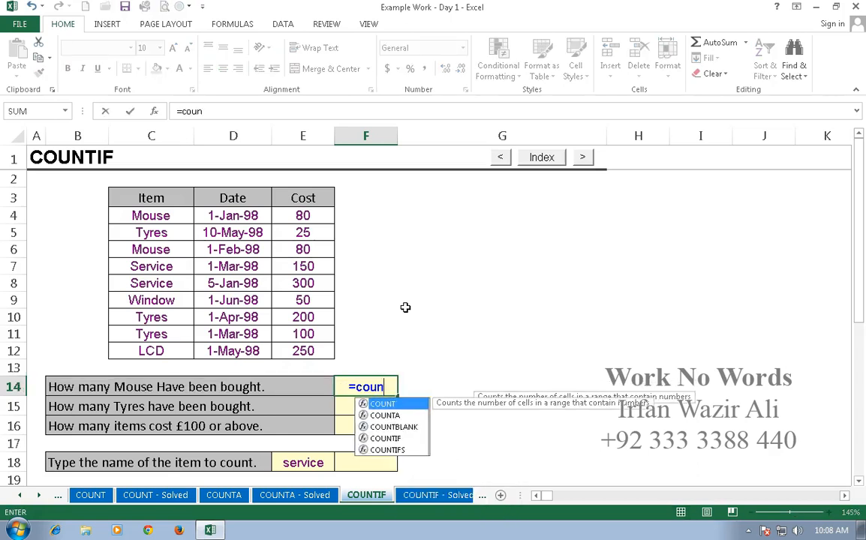
pyautogui.write('tif(')
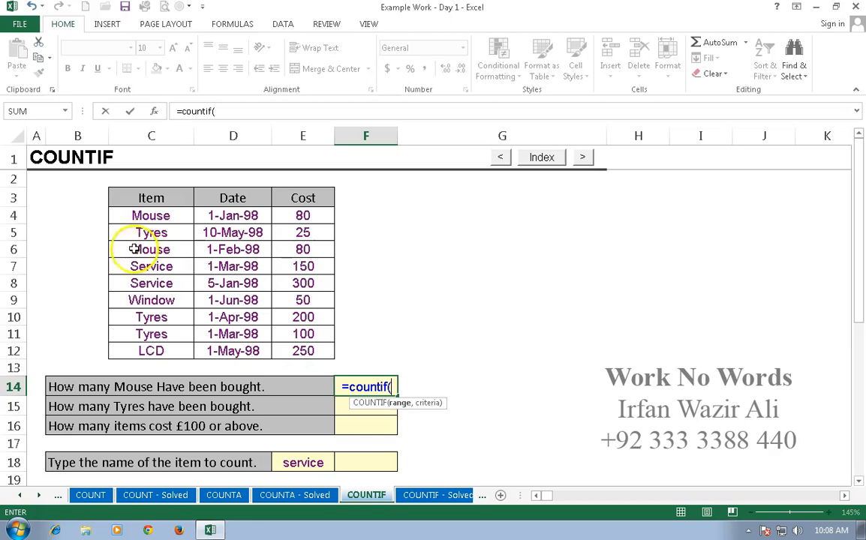
pyautogui.moveTo(151, 216); pyautogui.dragTo(152, 347)
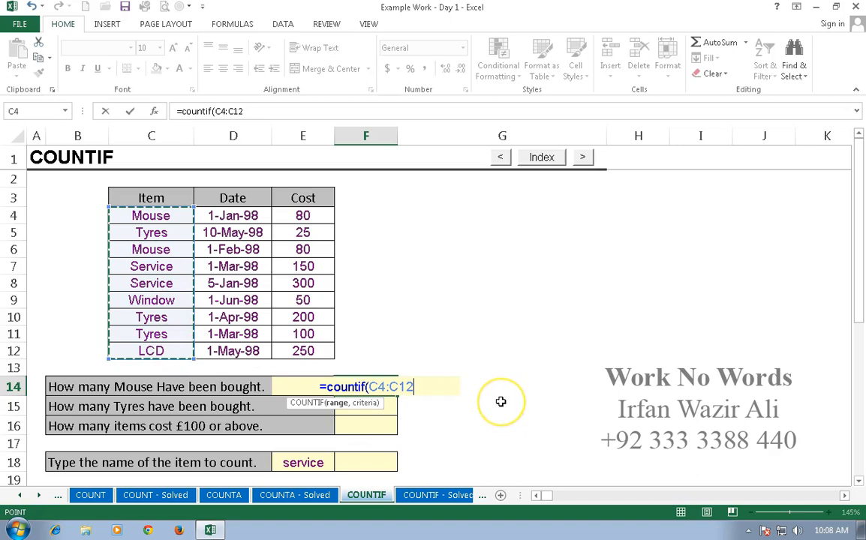
pyautogui.write(',')
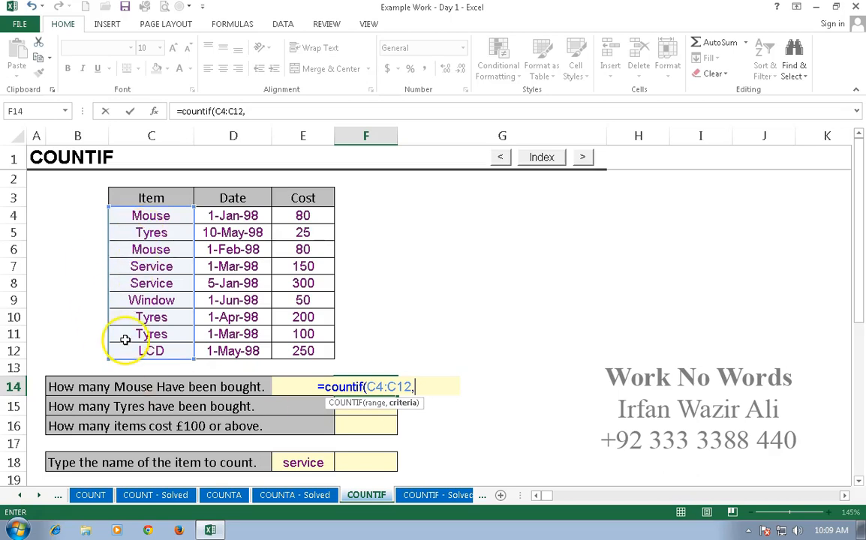
pyautogui.write('"')
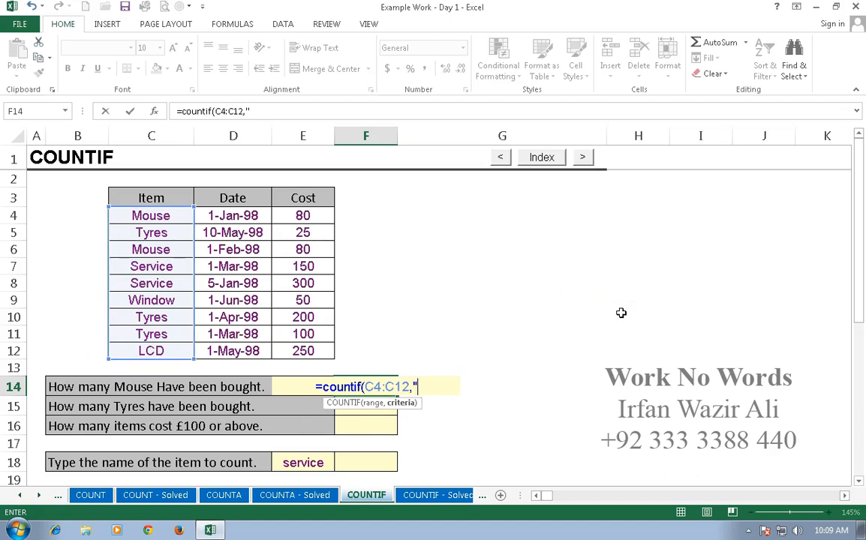
pyautogui.write('Mous')
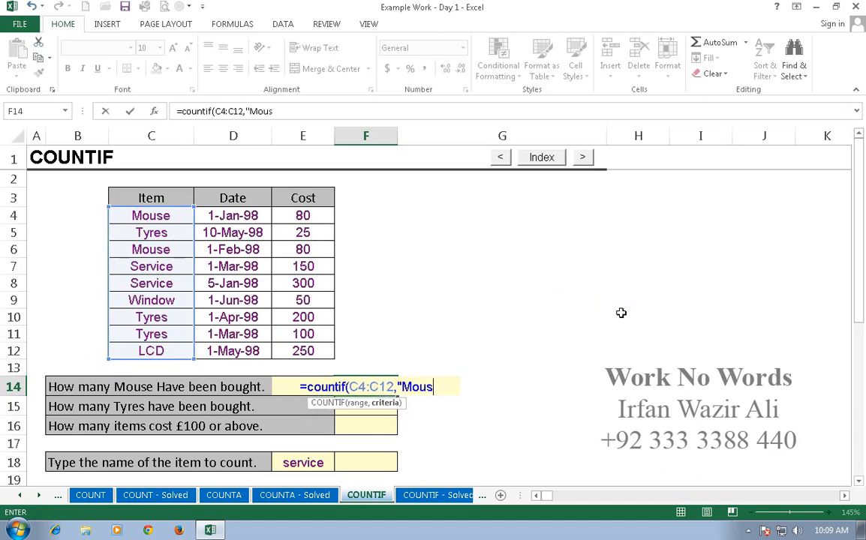
pyautogui.write('e"')
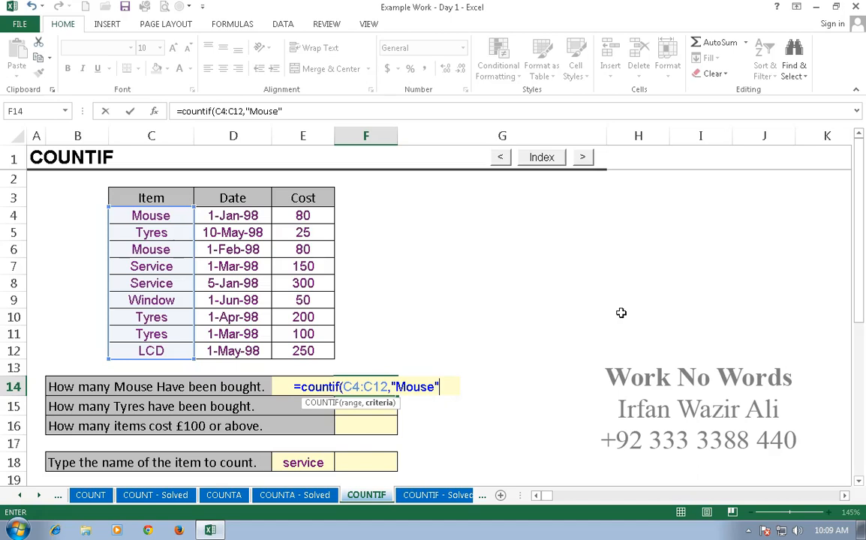
pyautogui.press('BackSpace')
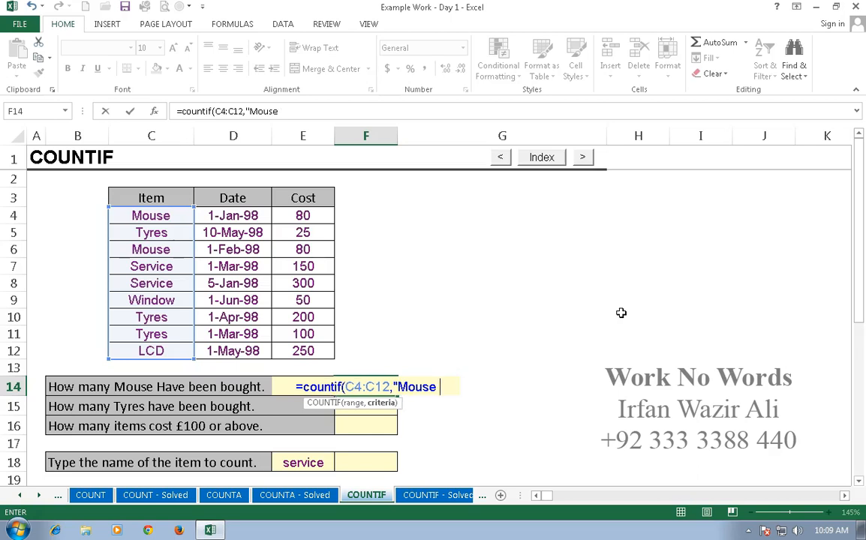
pyautogui.press('BackSpace')
pyautogui.write('"')
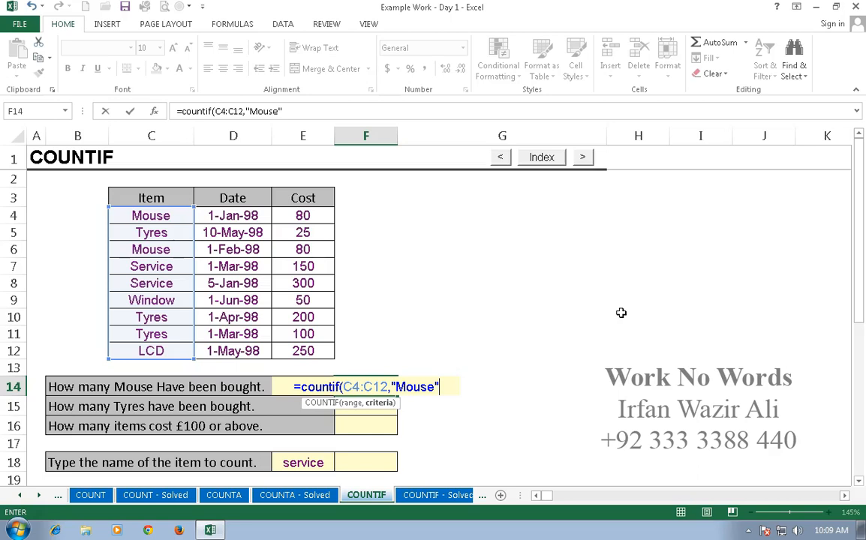
pyautogui.press('Return')
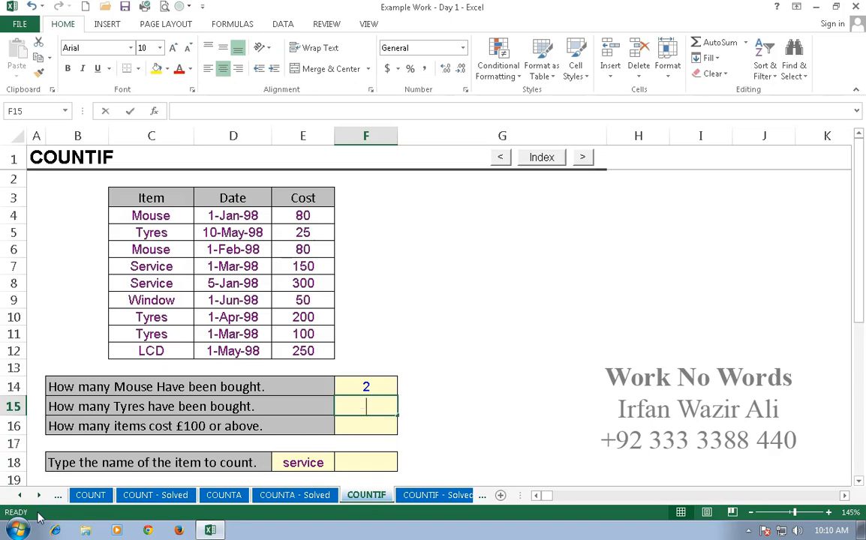
# Count the Tyres purchases in F15 with the formula =COUNTIF(C4:E12,"Tyres")
pyautogui.write('=coun')
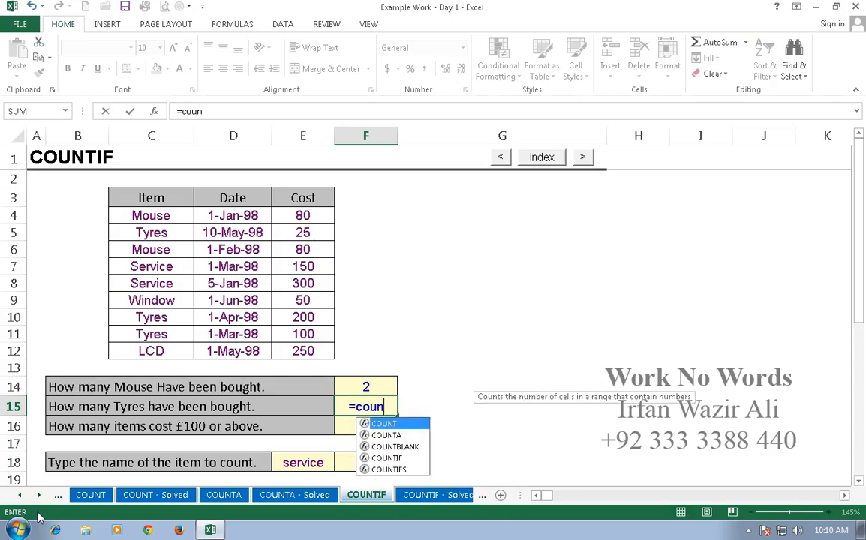
pyautogui.write('tif(')
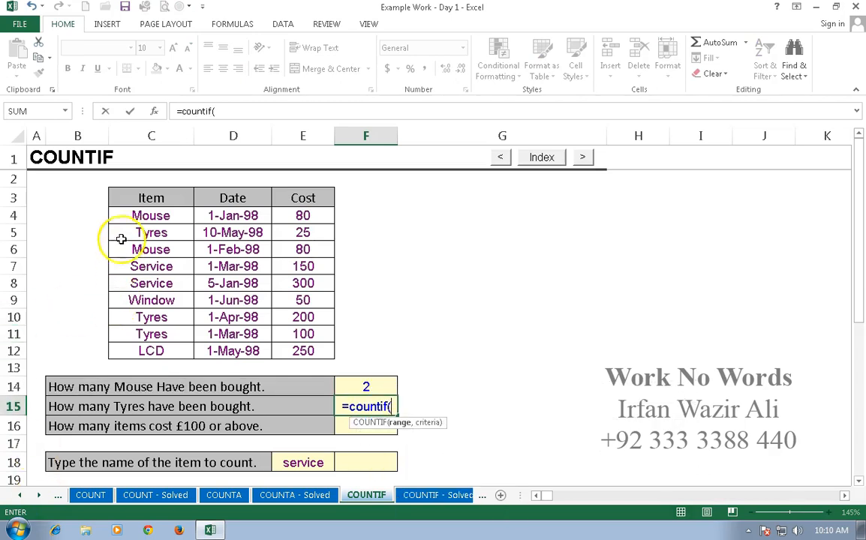
pyautogui.moveTo(151, 215); pyautogui.dragTo(289, 353)
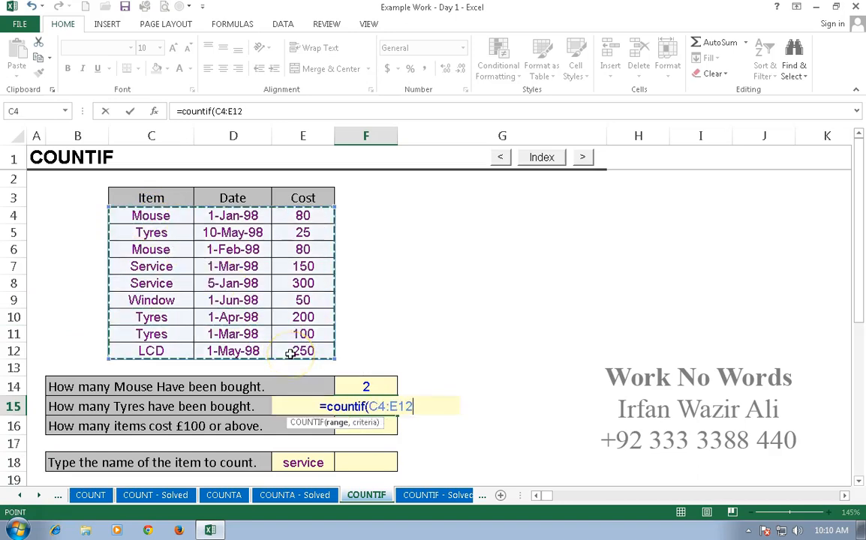
pyautogui.write(',')
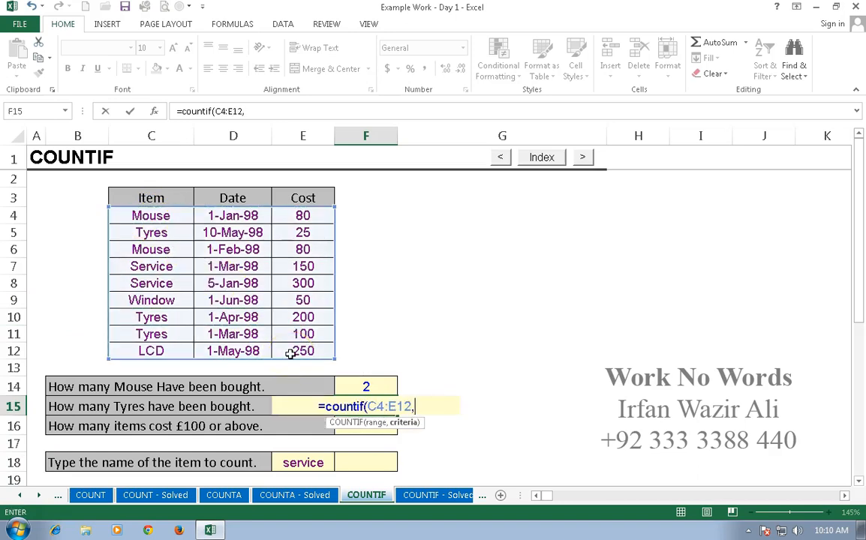
pyautogui.write('"')
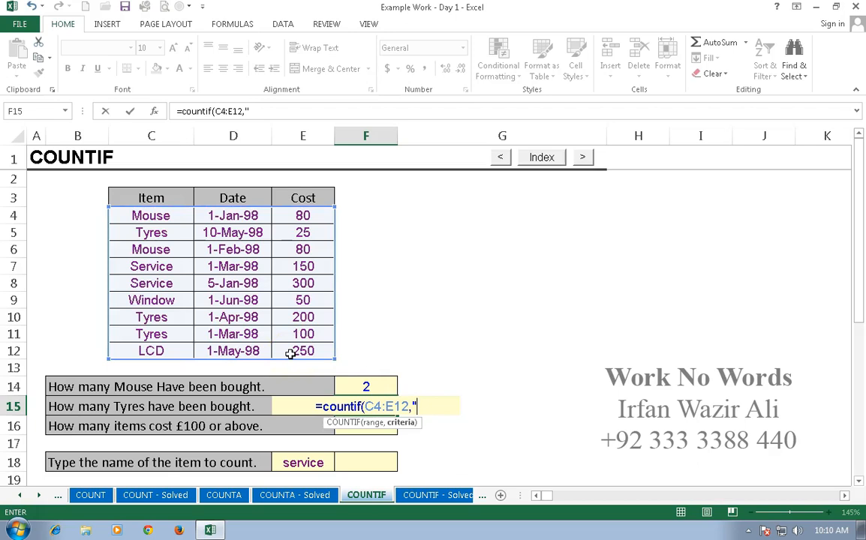
pyautogui.write('Tyres')
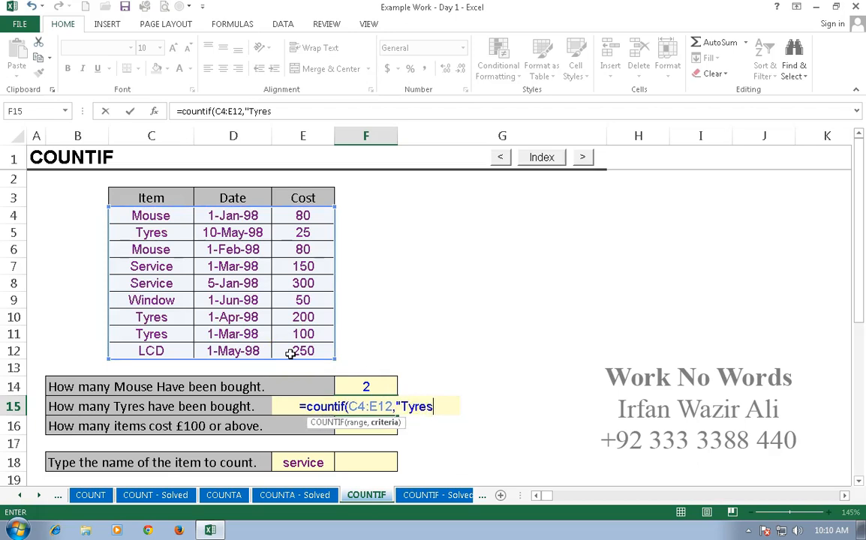
pyautogui.write('")')
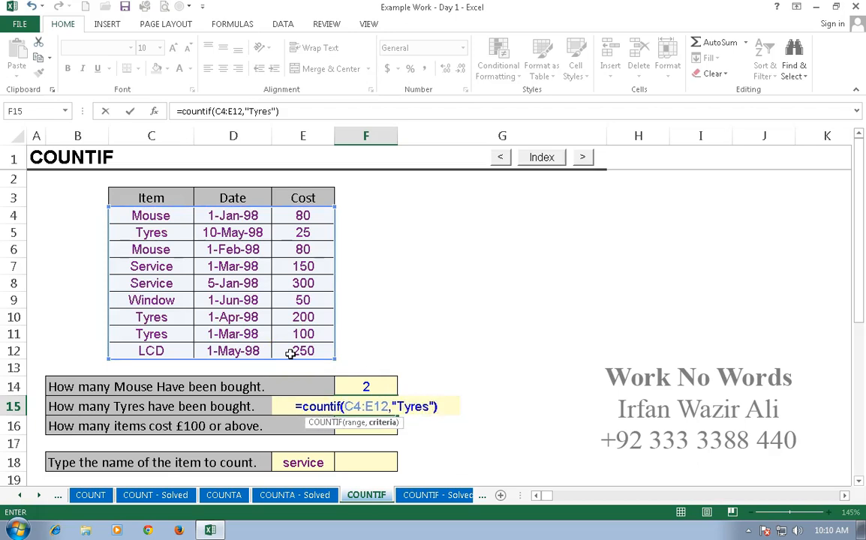
pyautogui.press('Return')
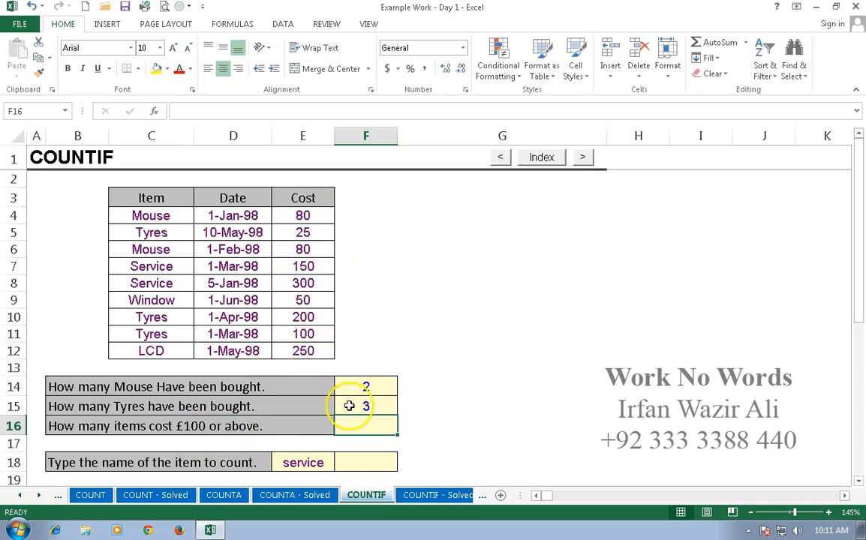
# Count the items costing £100 or above in F16 with the formula =COUNTIF(E4:E12,">=100")
pyautogui.write('=')
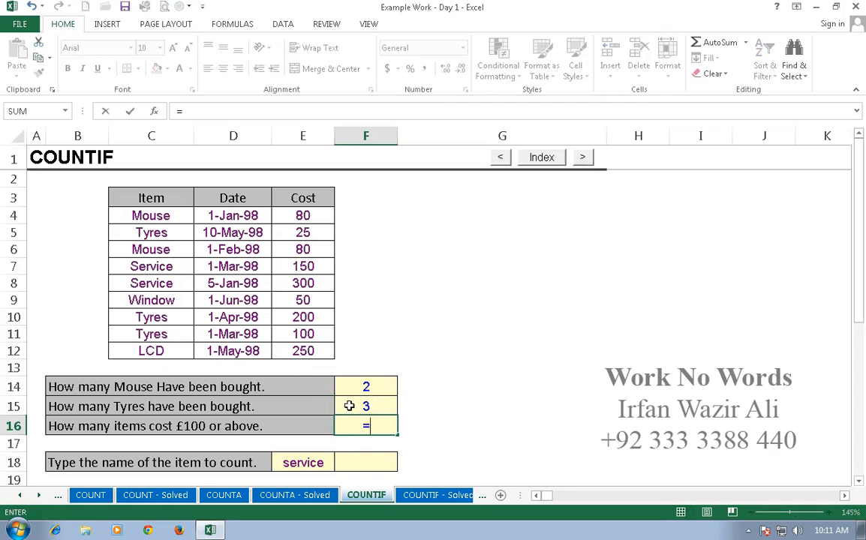
pyautogui.write('countifa')
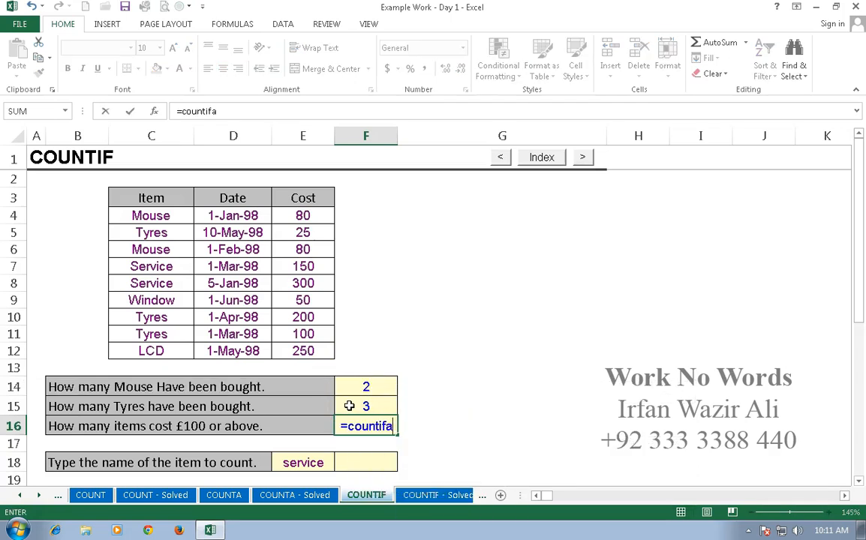
pyautogui.press('BackSpace')
pyautogui.write('(')
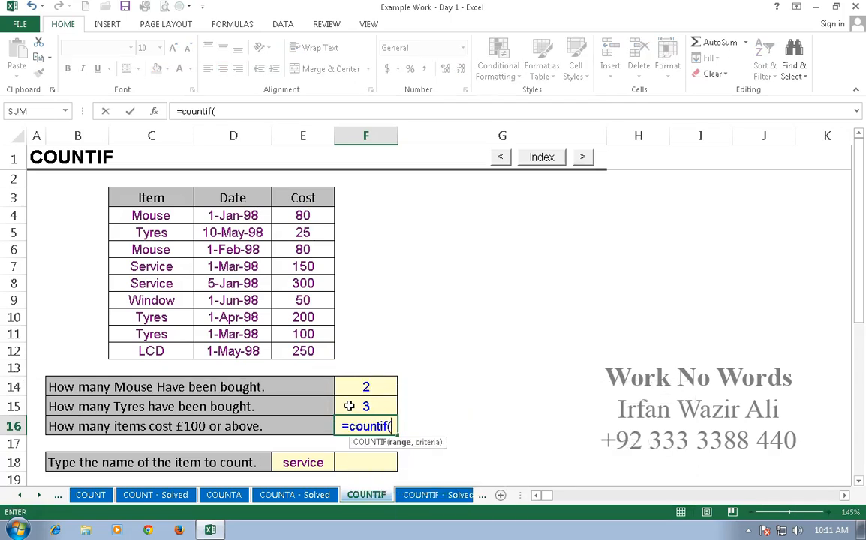
pyautogui.moveTo(301, 216); pyautogui.dragTo(373, 349)
pyautogui.write(',')
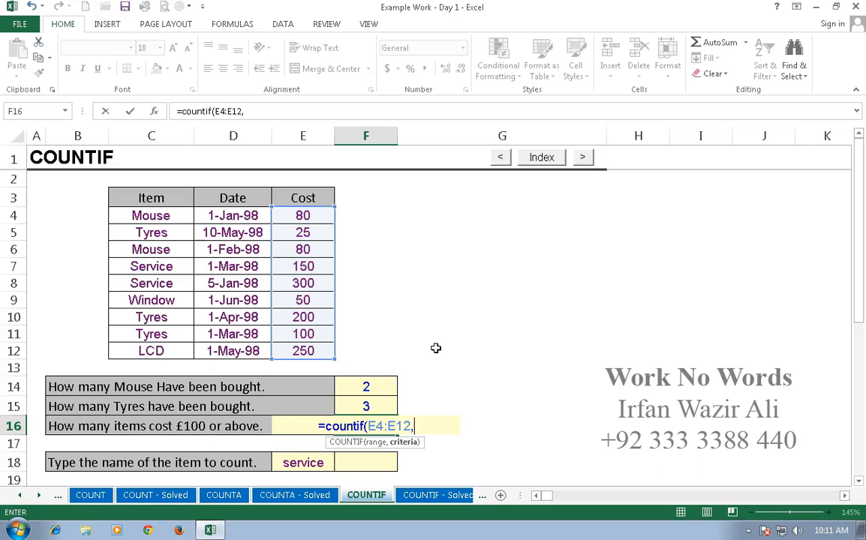
pyautogui.write('"')
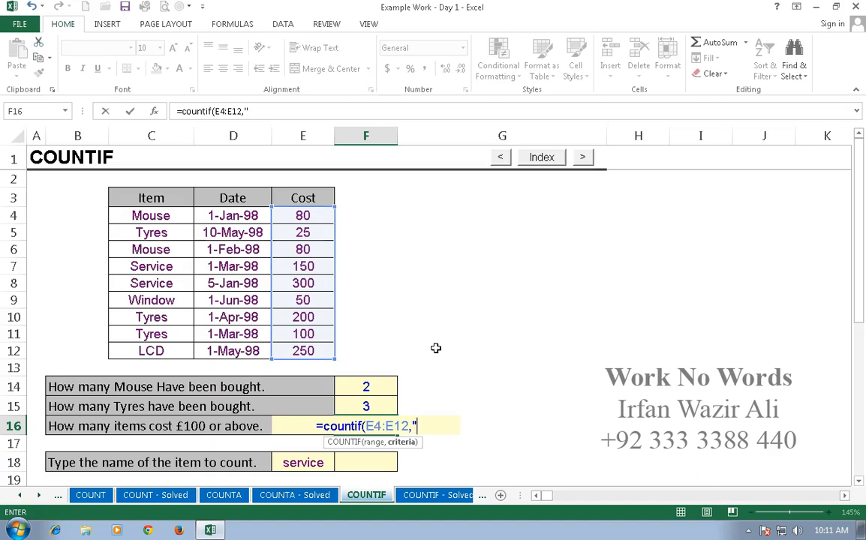
pyautogui.write('>=100')
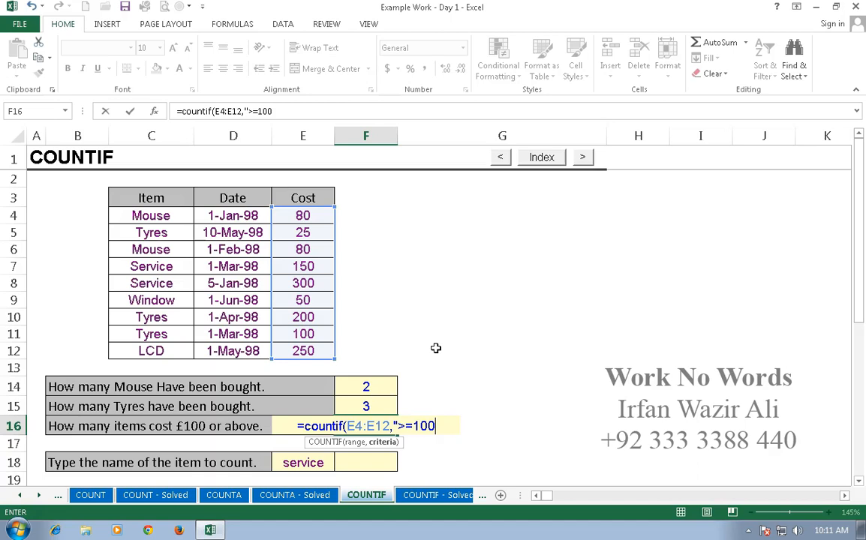
pyautogui.write('"')
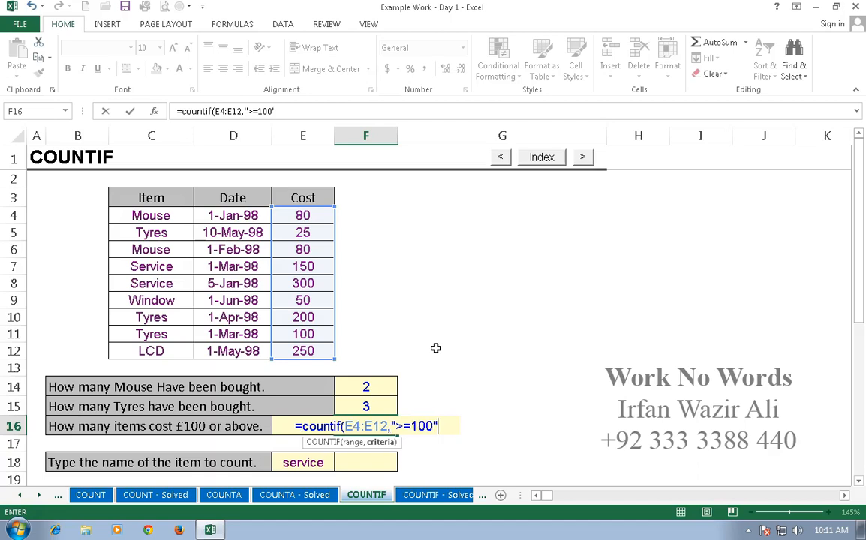
pyautogui.write(')')
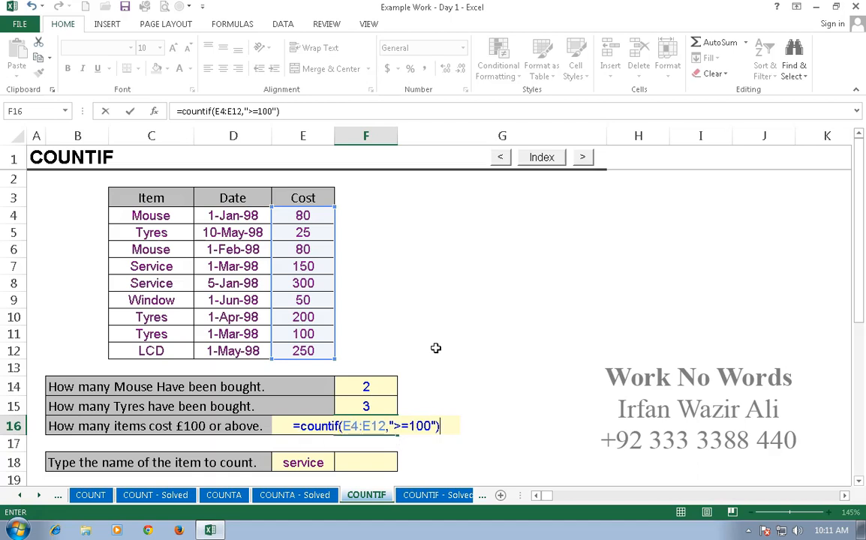
pyautogui.press('Return')
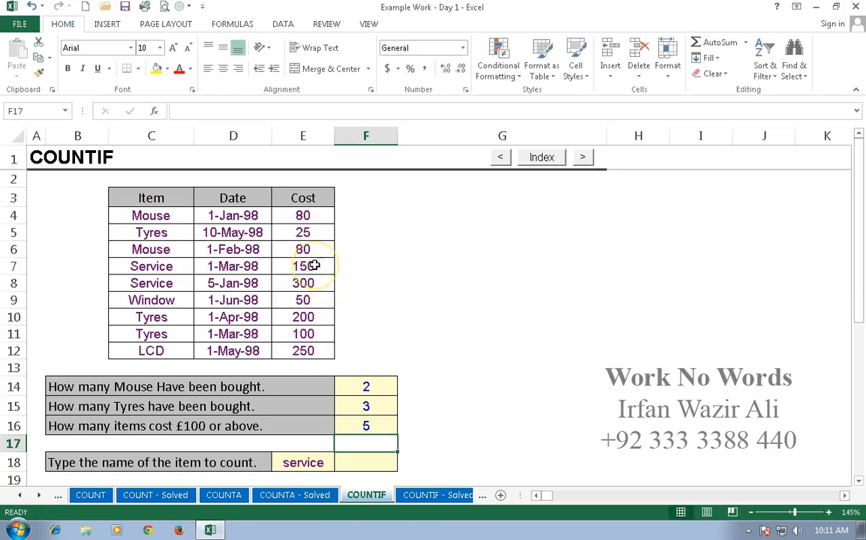
# Check the costs of 100 or above in E7:E8 and E10:E12 against F16, and review the formula in F14
pyautogui.moveTo(314, 266); pyautogui.dragTo(320, 284)
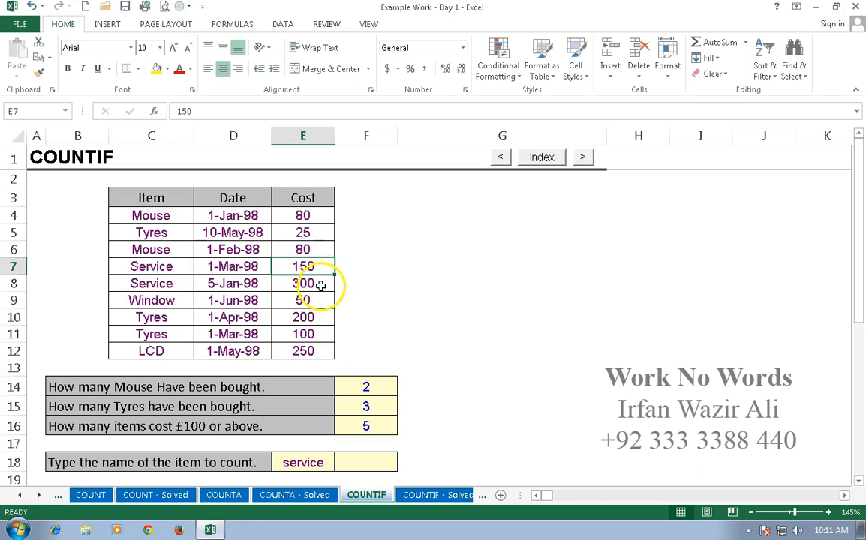
pyautogui.keyDown('ctrl'); pyautogui.click(313, 317); pyautogui.keyUp('ctrl')
pyautogui.keyDown('ctrl'); pyautogui.click(307, 333); pyautogui.keyUp('ctrl')
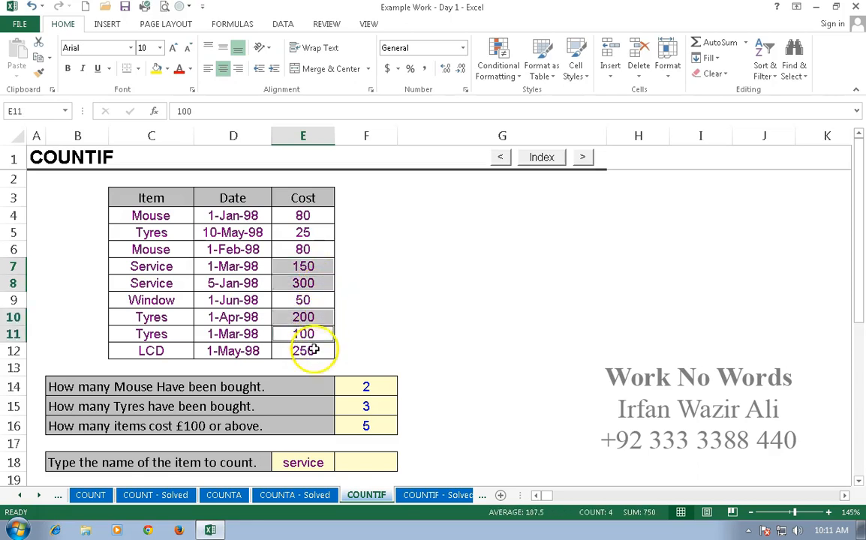
pyautogui.keyDown('ctrl'); pyautogui.click(312, 348); pyautogui.keyUp('ctrl')
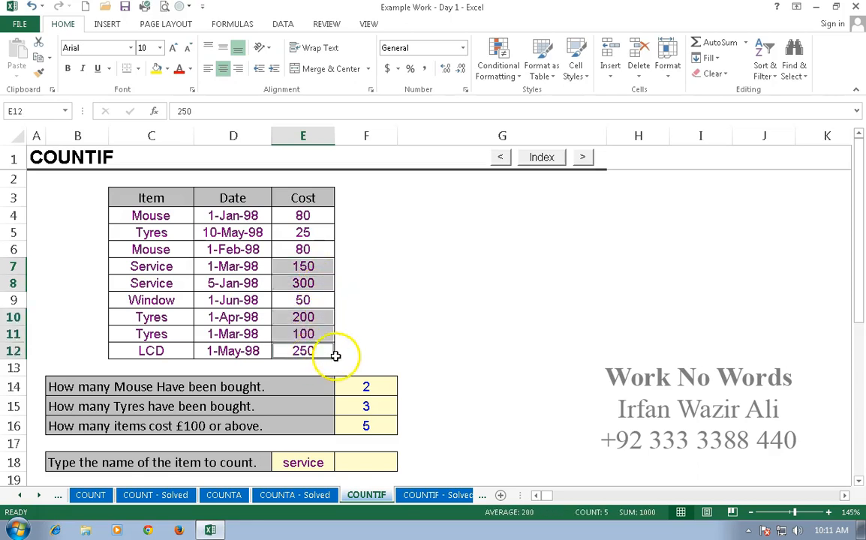
pyautogui.keyDown('ctrl'); pyautogui.click(366, 428); pyautogui.keyUp('ctrl')
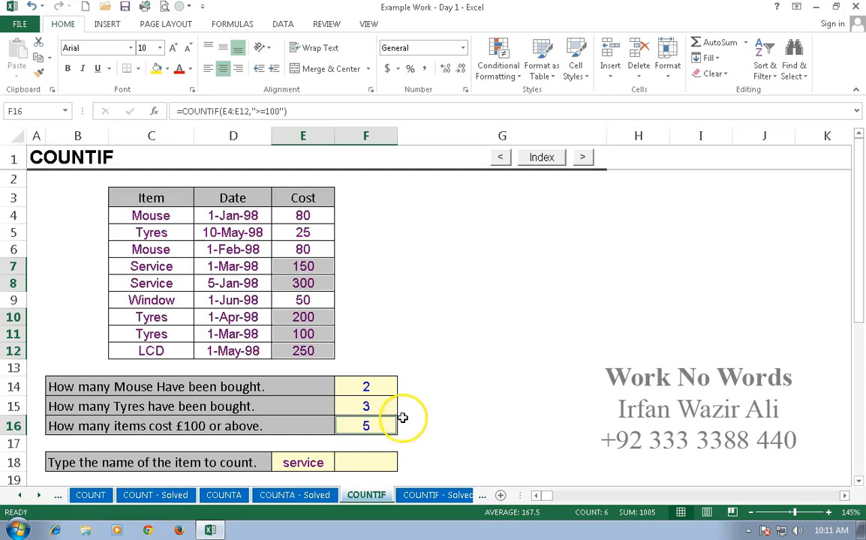
pyautogui.click(372, 386)
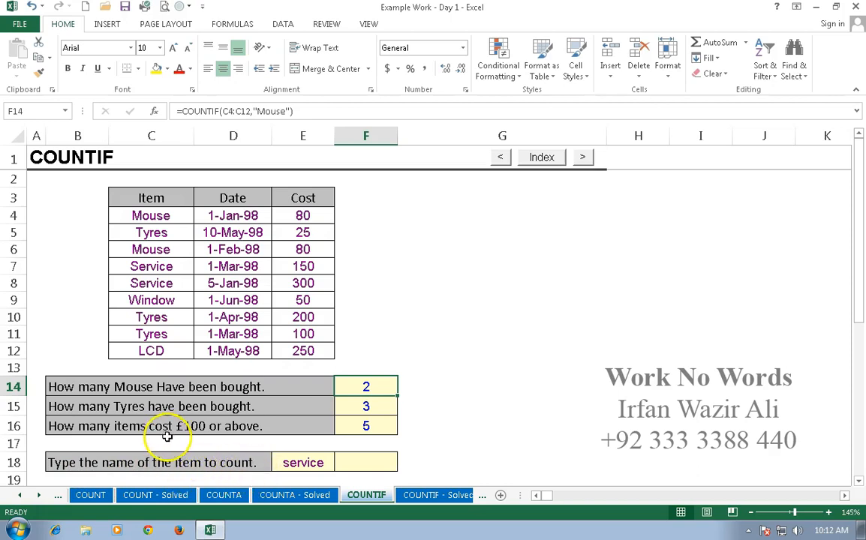
# Count the purchases of the item named in E18 by entering the formula =COUNTIF(C4:C12,E18) in F18
pyautogui.click(300, 463)
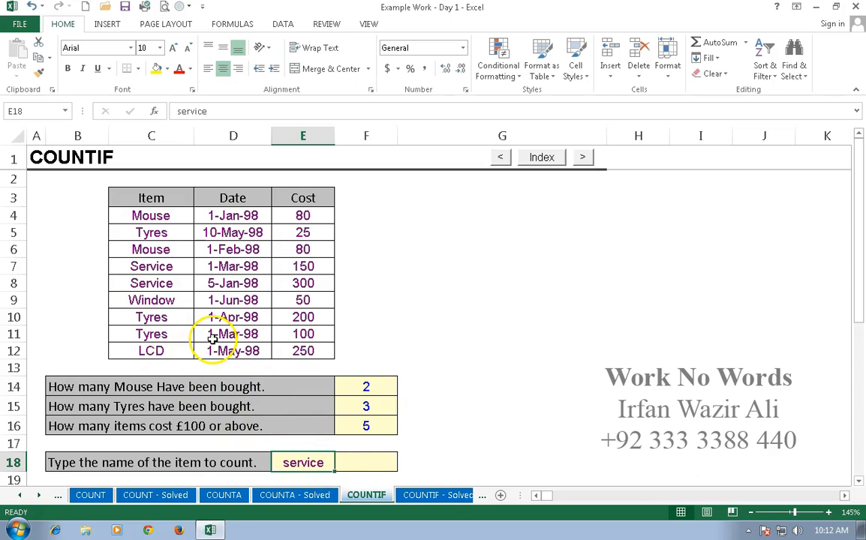
pyautogui.click(364, 463)
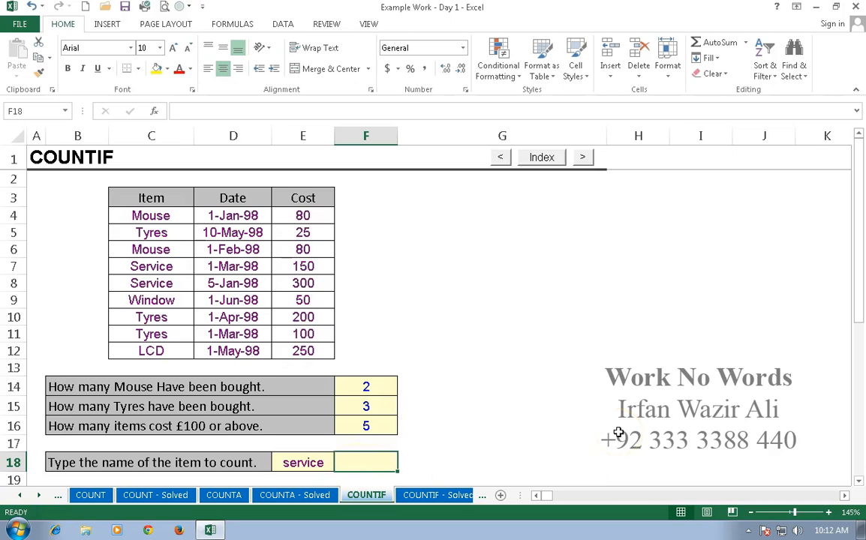
pyautogui.write('=')
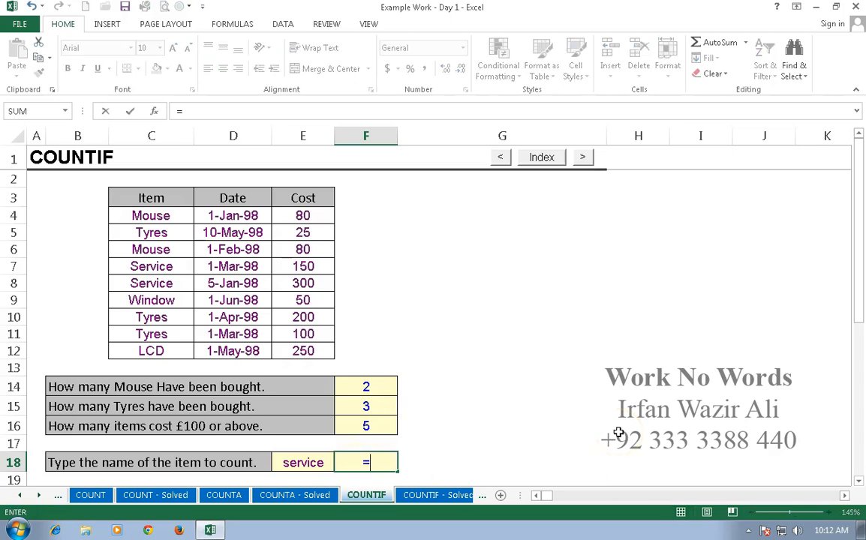
pyautogui.write('count')
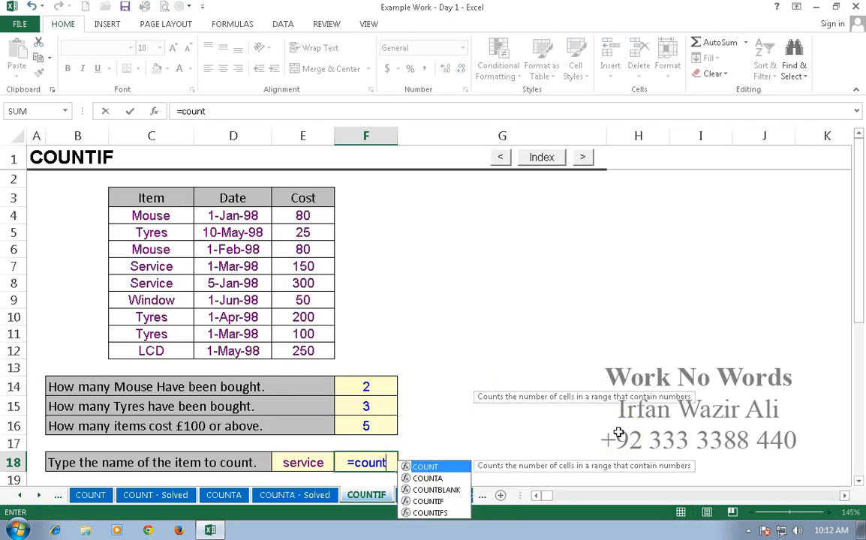
pyautogui.write('if(')
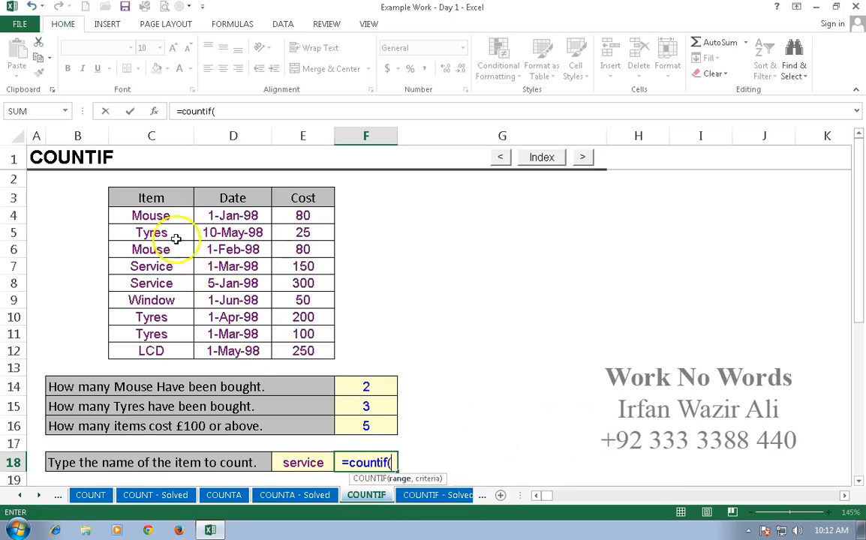
pyautogui.moveTo(164, 215); pyautogui.dragTo(162, 350)
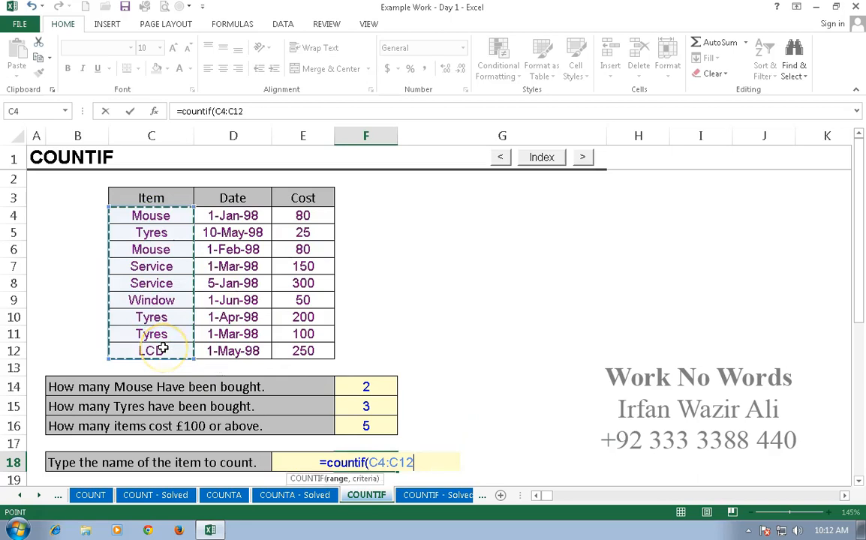
pyautogui.write(',')
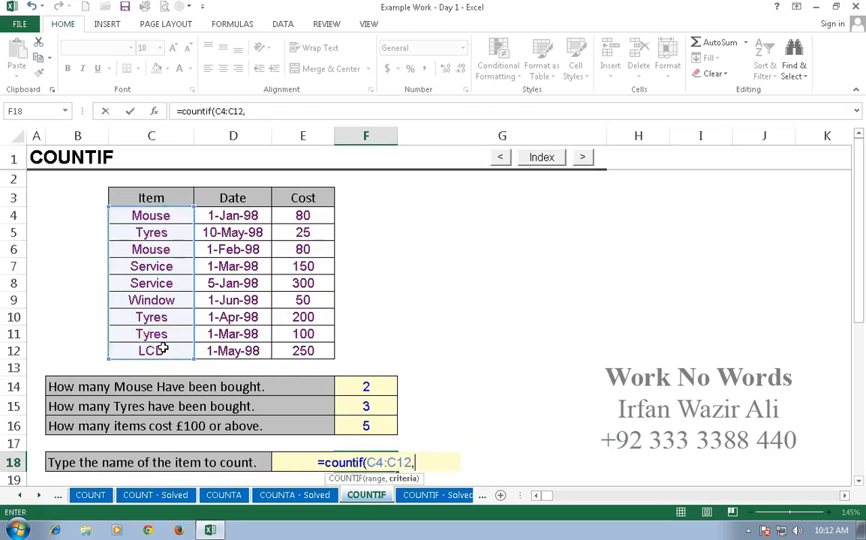
pyautogui.press('Left')
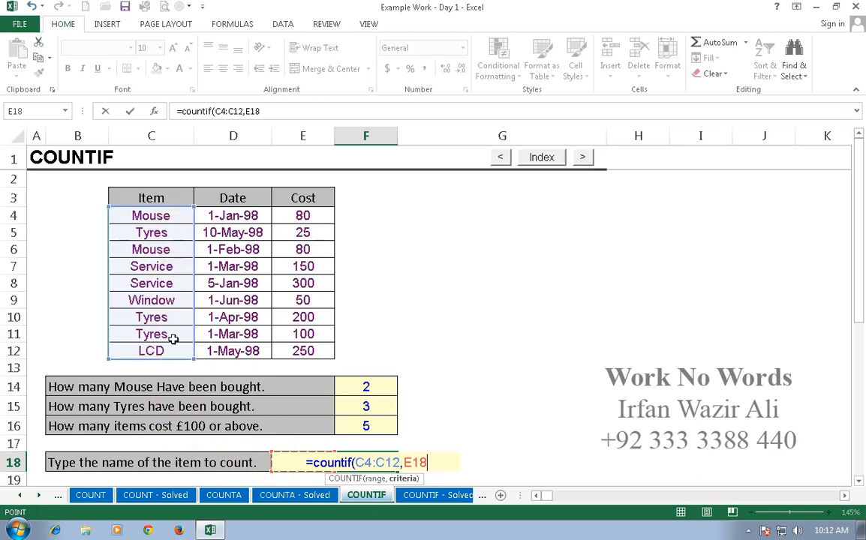
pyautogui.press('Return')
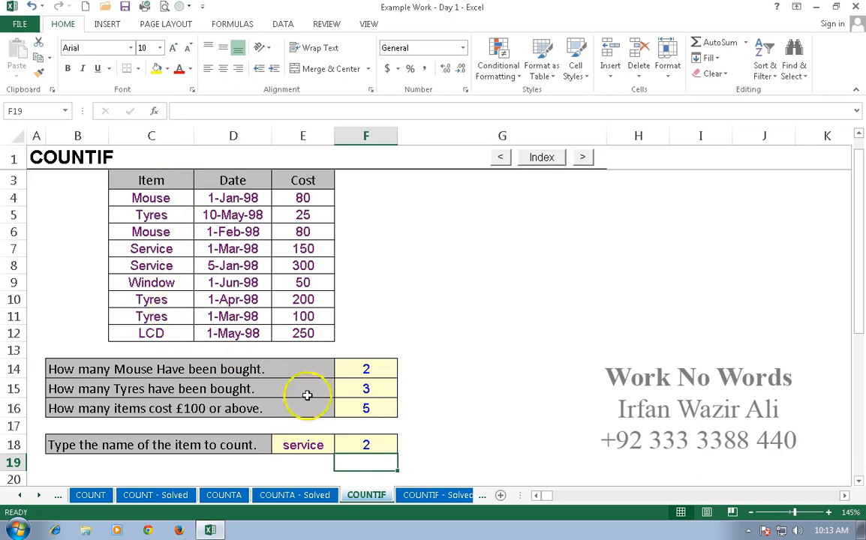
# Replace the item name in E18 with tyres to test the F18 count
pyautogui.click(313, 445)
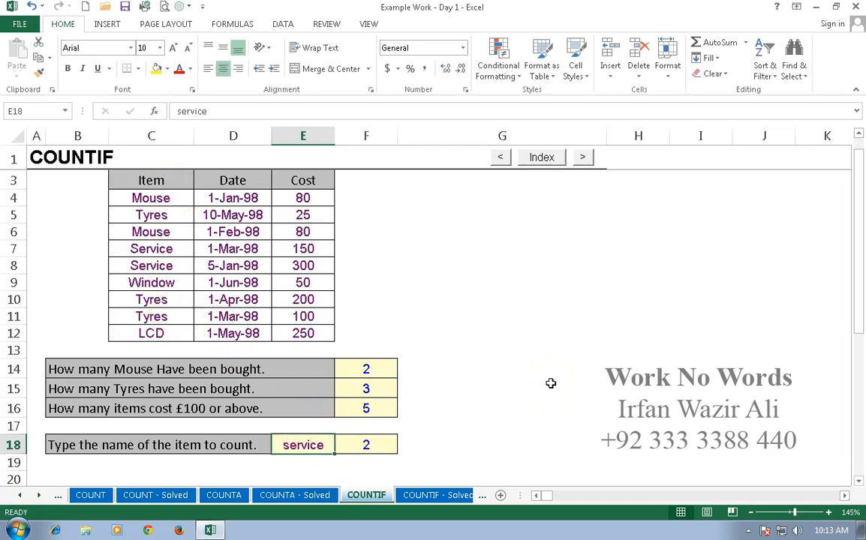
pyautogui.write('tyres')
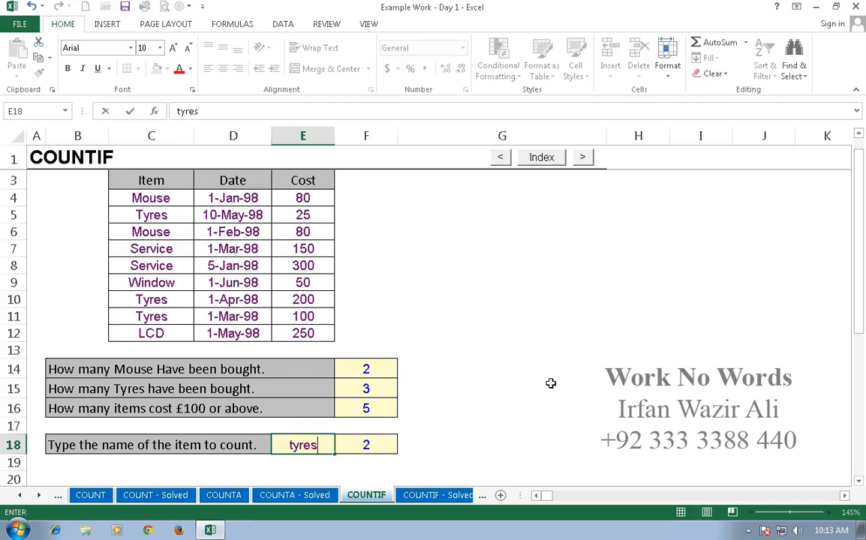
pyautogui.press('Return')
# Set the item name in E18 to window so that F18 counts the window purchases
pyautogui.press('Up')
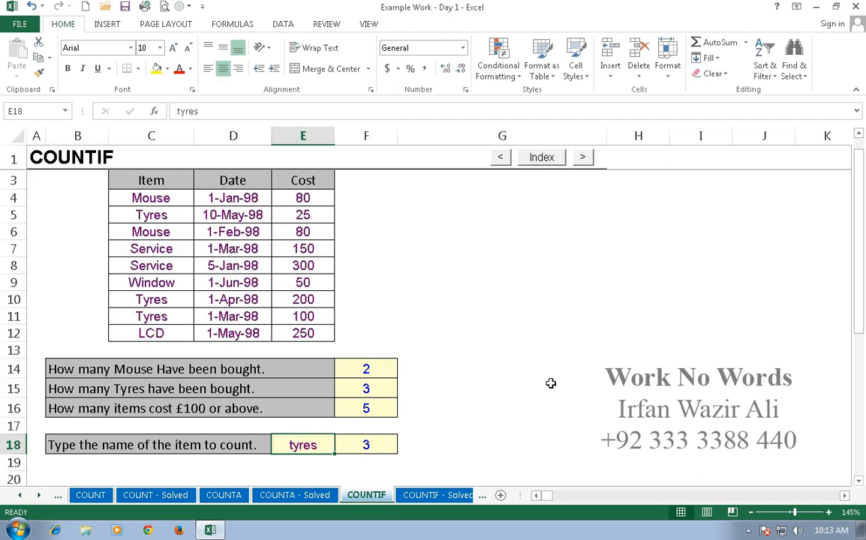
pyautogui.write('winodw')
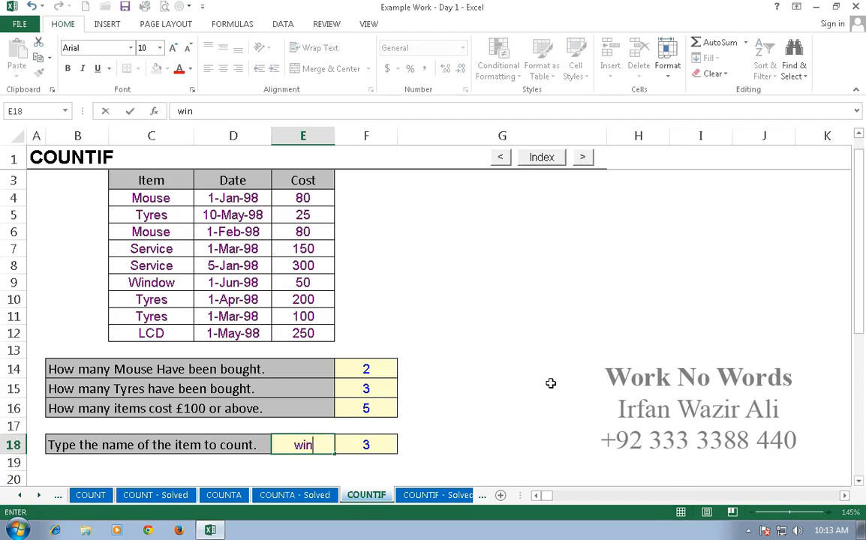
pyautogui.press('BackSpace')
pyautogui.press('BackSpace')
pyautogui.press('BackSpace')
pyautogui.write('dow')
pyautogui.press('Return')
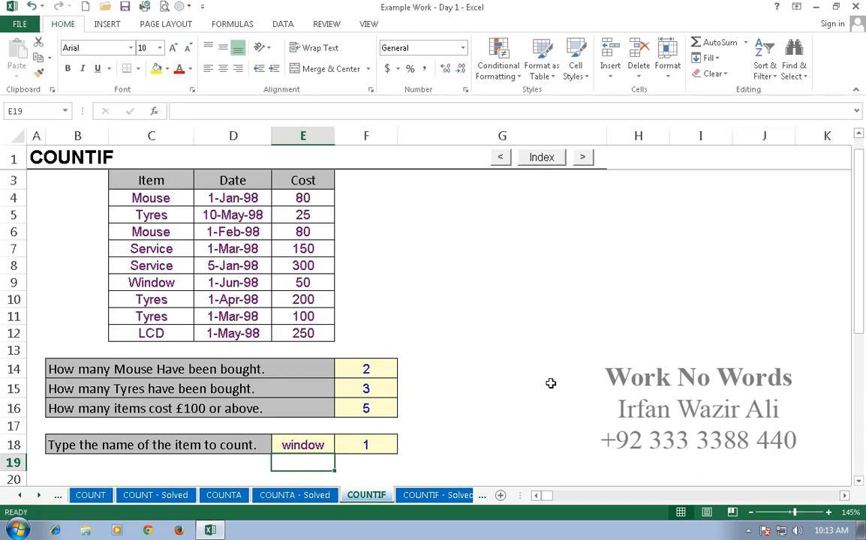
# Review the formula in F18 and its criterion cell E18, and compare them with the formula in F14
pyautogui.click(365, 445)
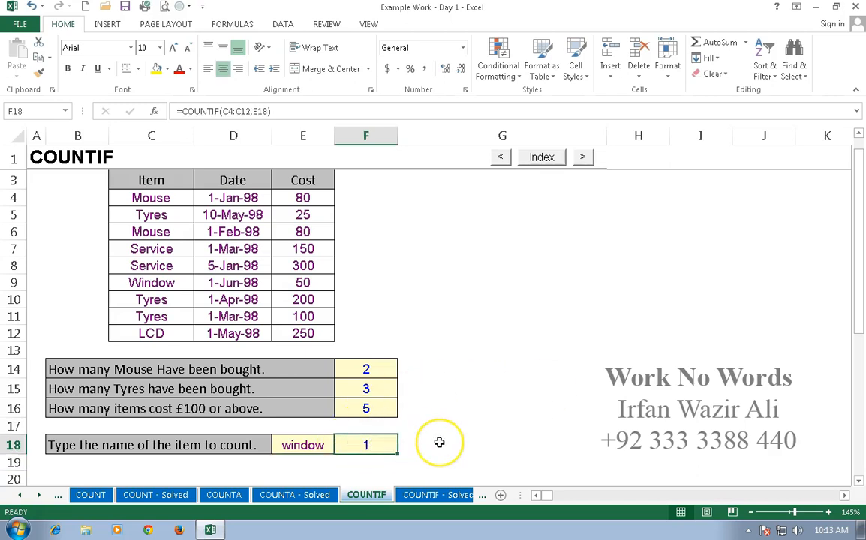
pyautogui.click(304, 446)
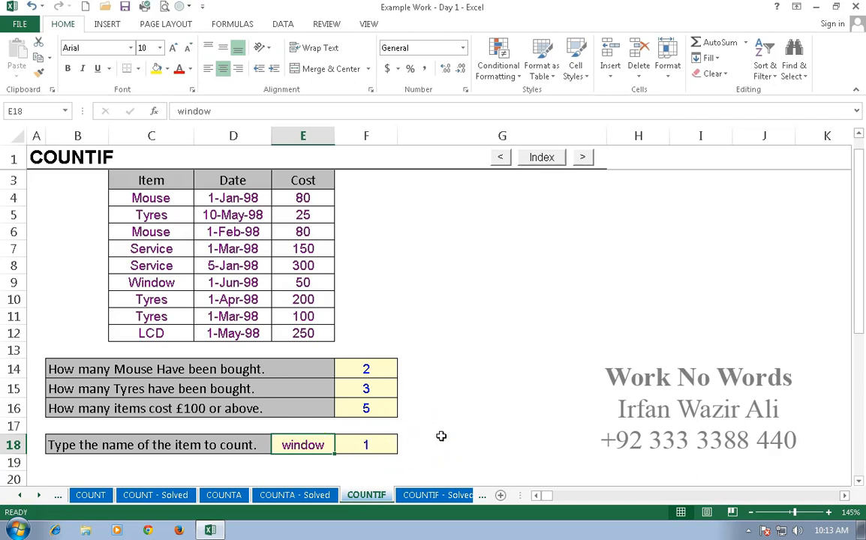
pyautogui.click(381, 370)
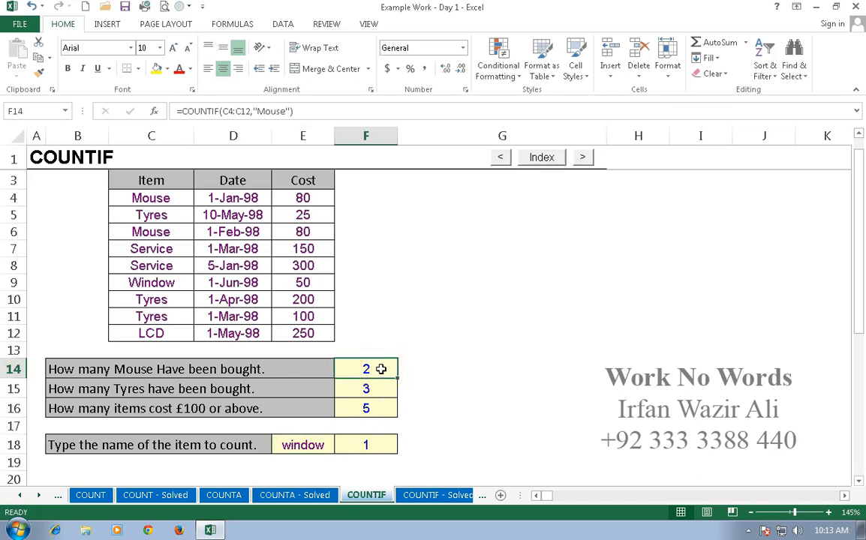